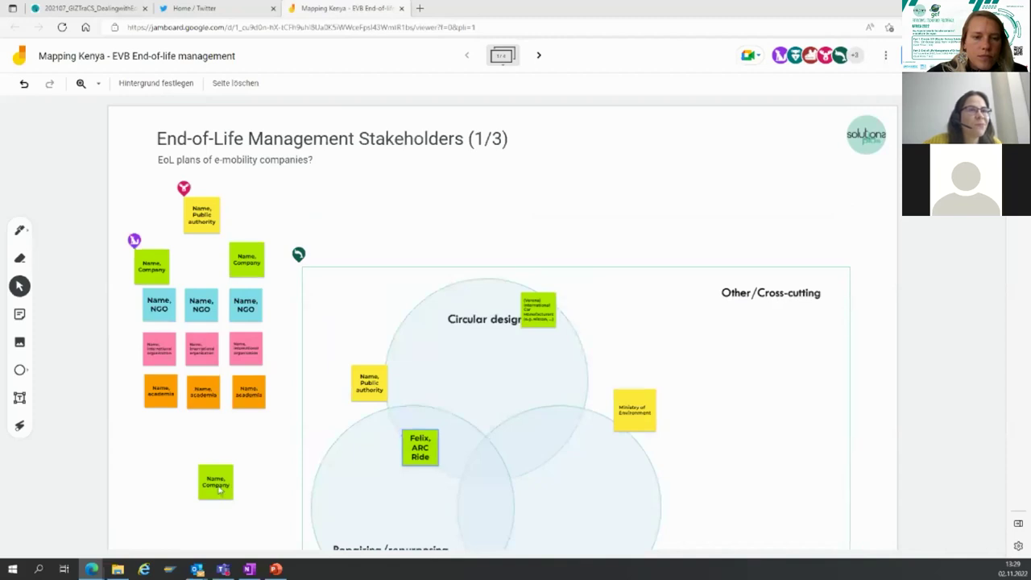
Change the text of the loose green company note below the note templates to "Battery Producers (e.g. Acceleron)".
double_click(219, 490)
key(ctrl+a)
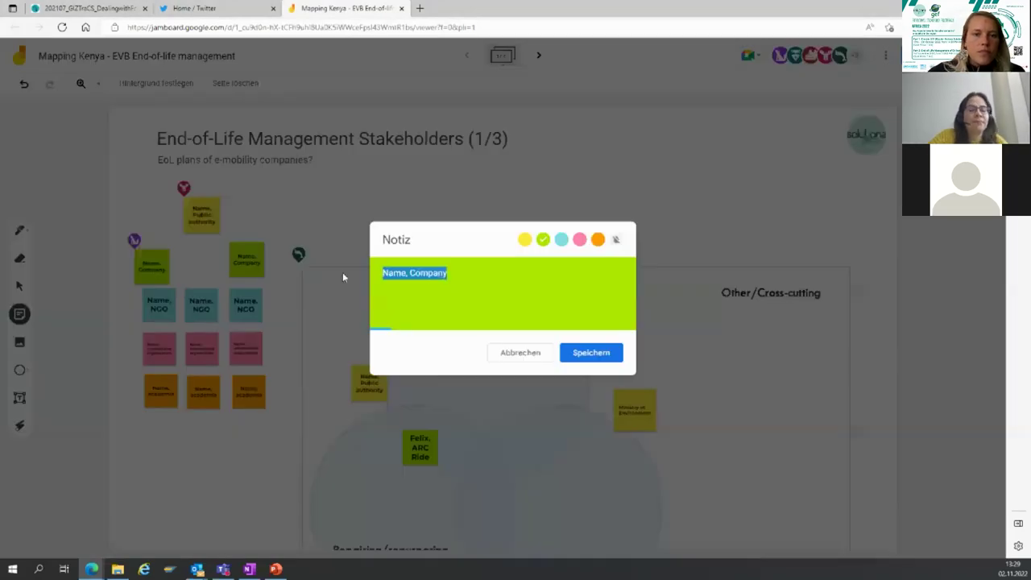
text(Battery Produ)
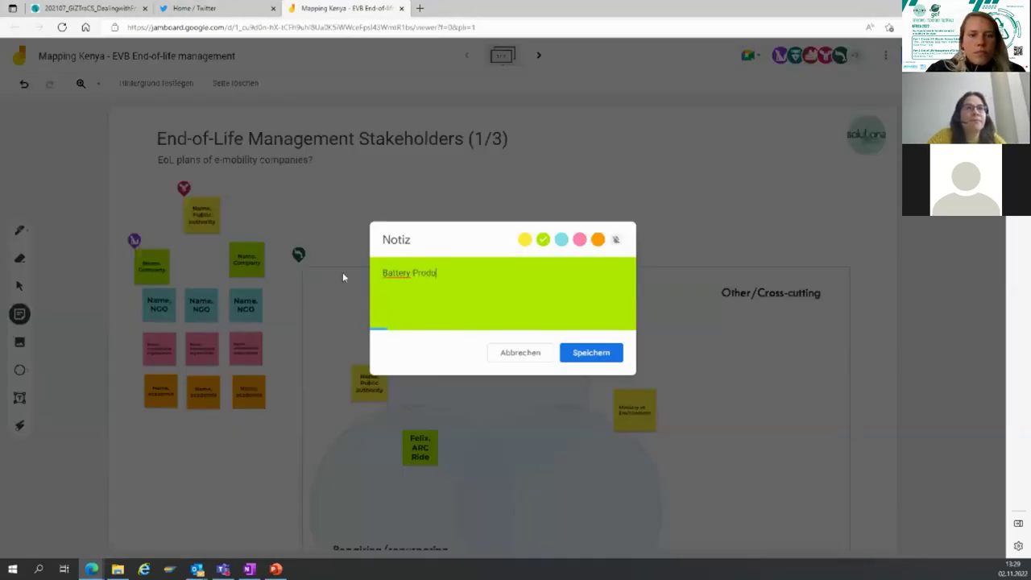
text(cers (e)
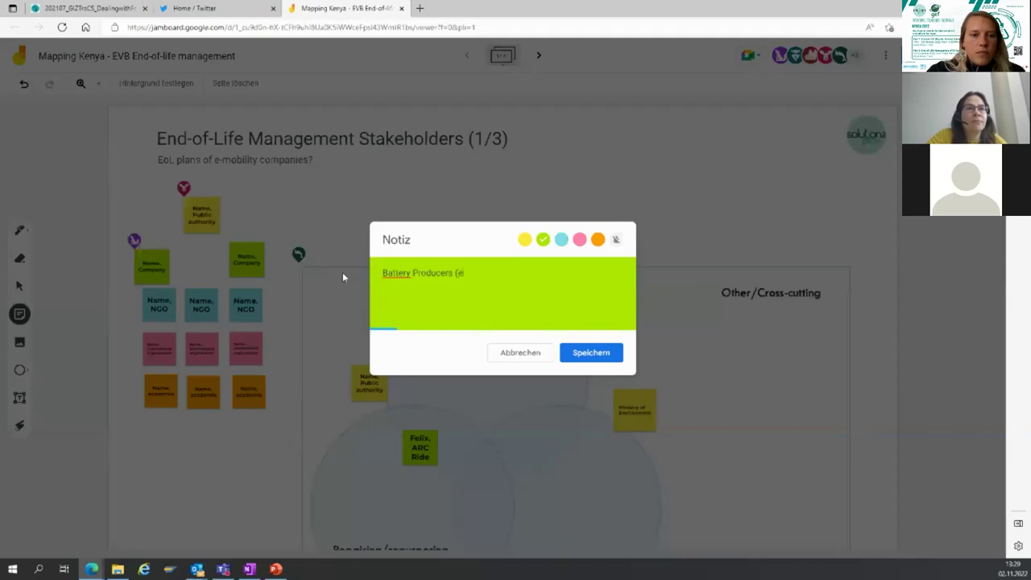
text(.g. Acceleron))
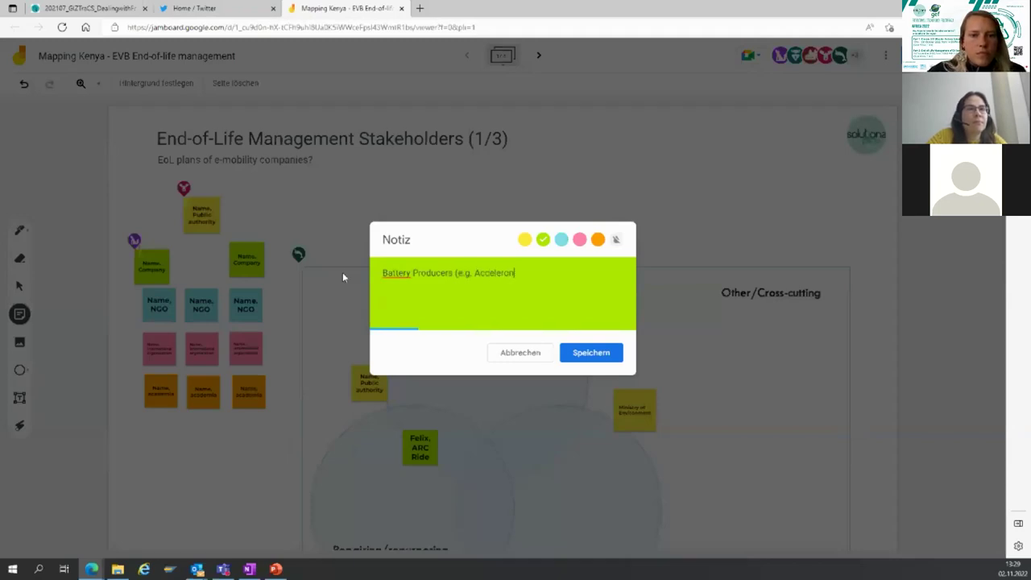
click(593, 352)
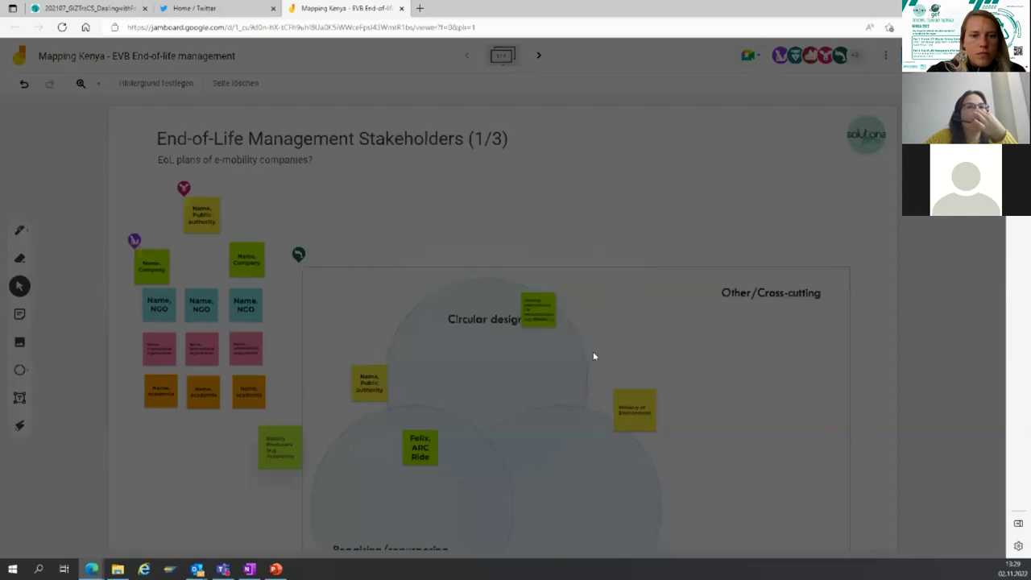
Place the Battery Producers note where the three circles meet and shift the international car manufacturers note further inside the Circular design circle.
drag(220, 471, 518, 362)
drag(548, 319, 564, 351)
drag(514, 374, 485, 430)
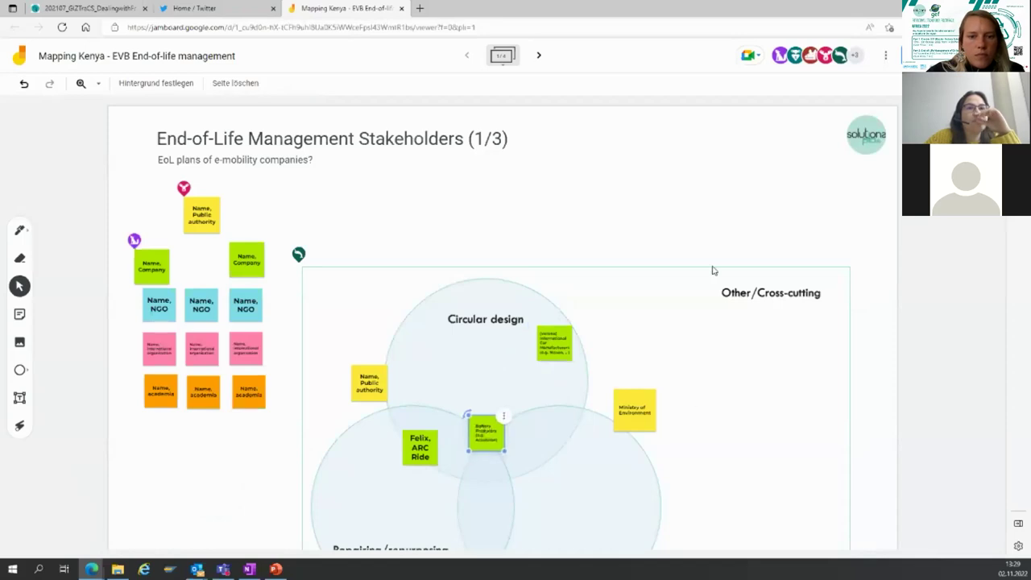
click(677, 216)
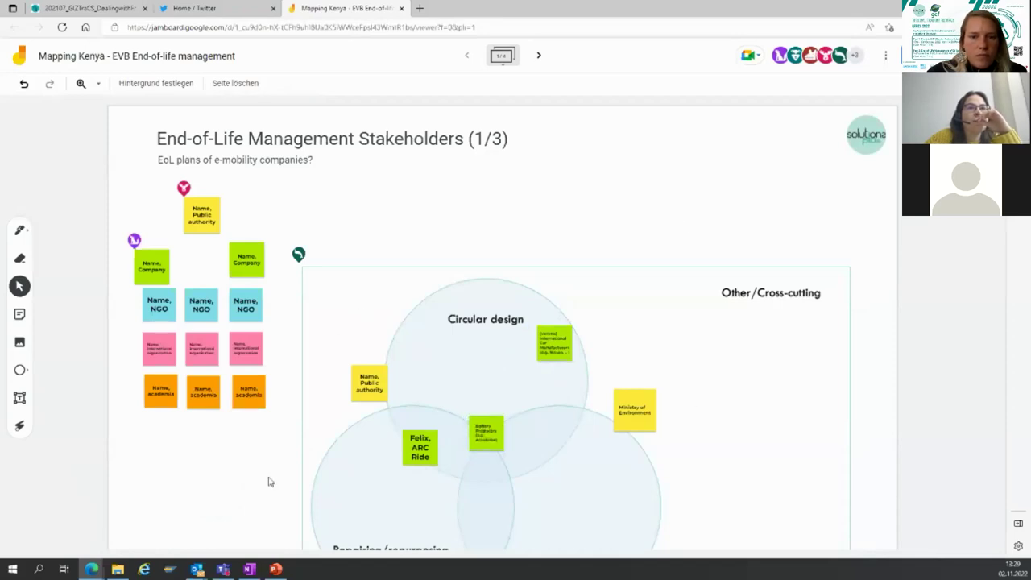
Duplicate a pink international organisation note and move the copy to the empty area below the note templates.
click(245, 354)
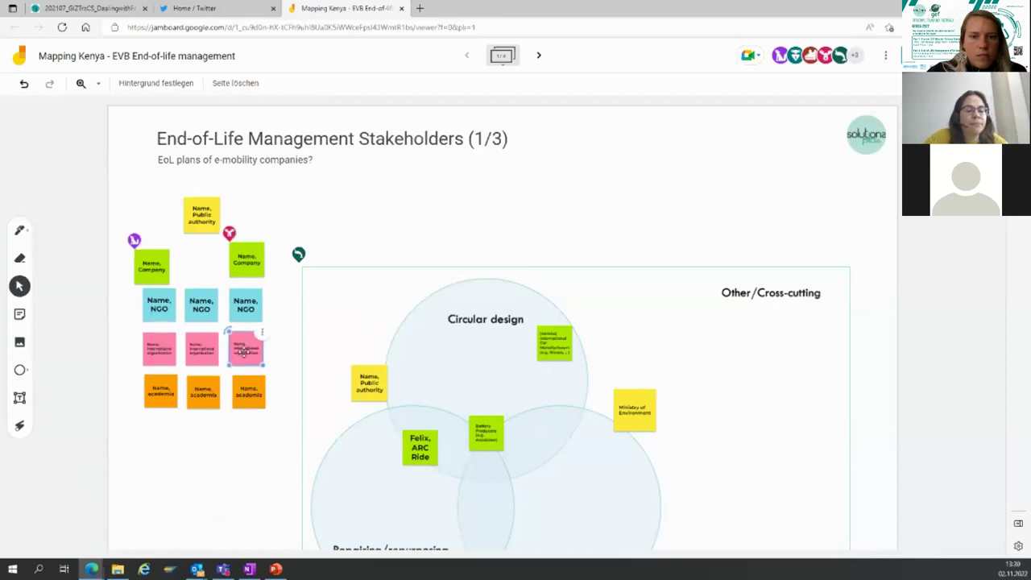
click(262, 333)
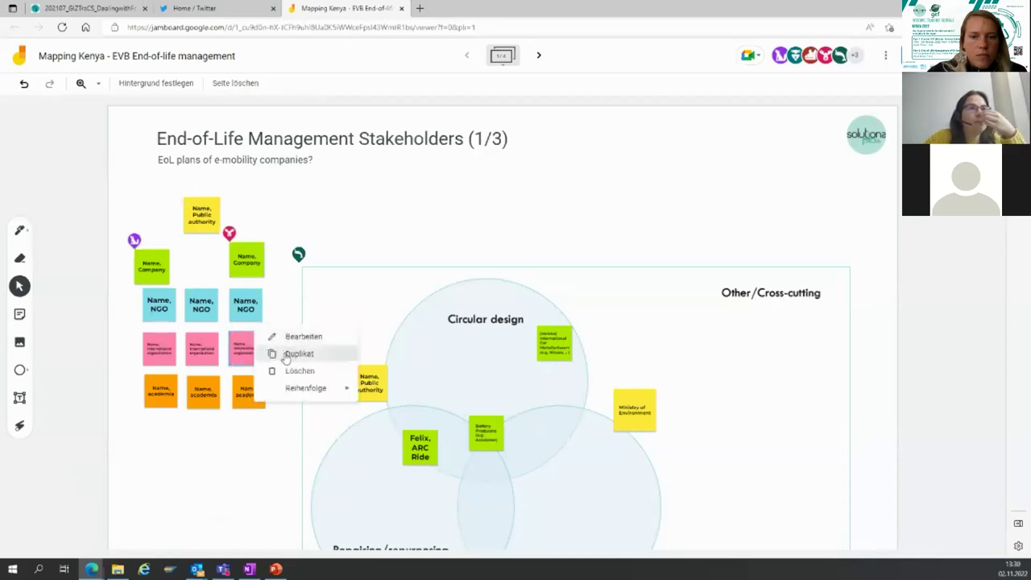
click(272, 352)
drag(266, 367, 213, 461)
Label the pink copy "GIZ - new e-mobility project including EV battery waste pilot" and place it in the overlap of the two lower circles.
double_click(213, 461)
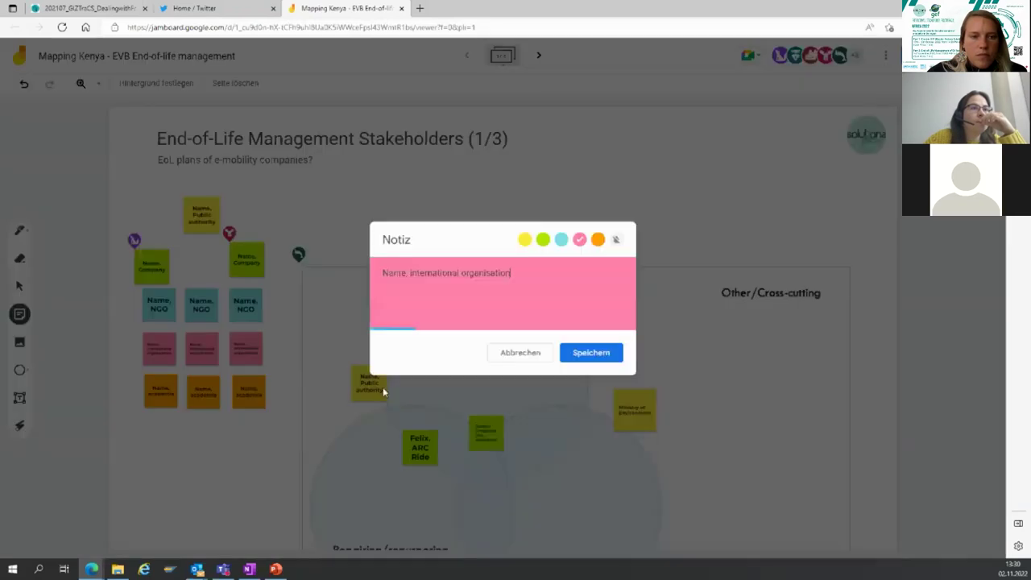
drag(538, 273, 372, 282)
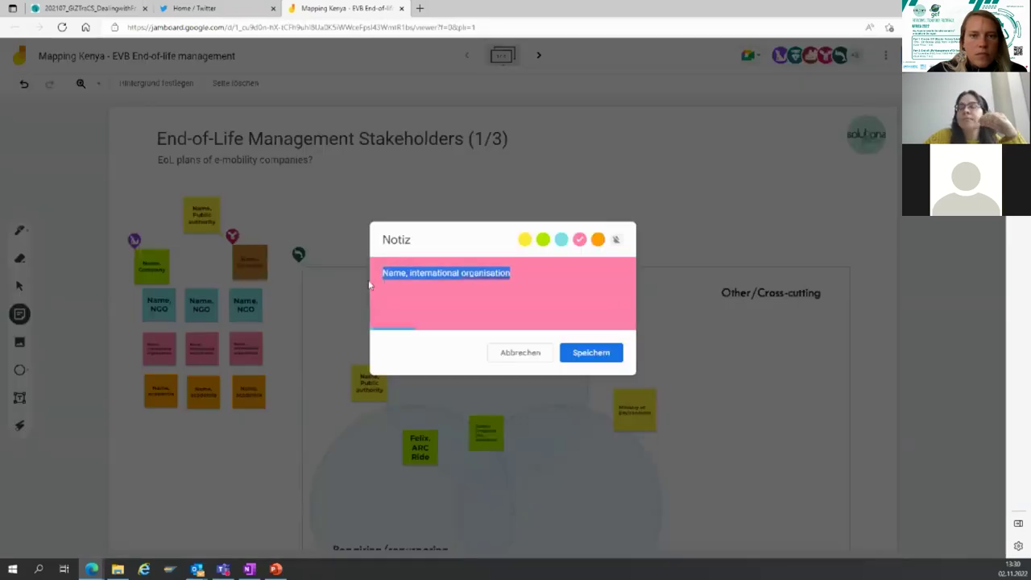
text(GIZ)
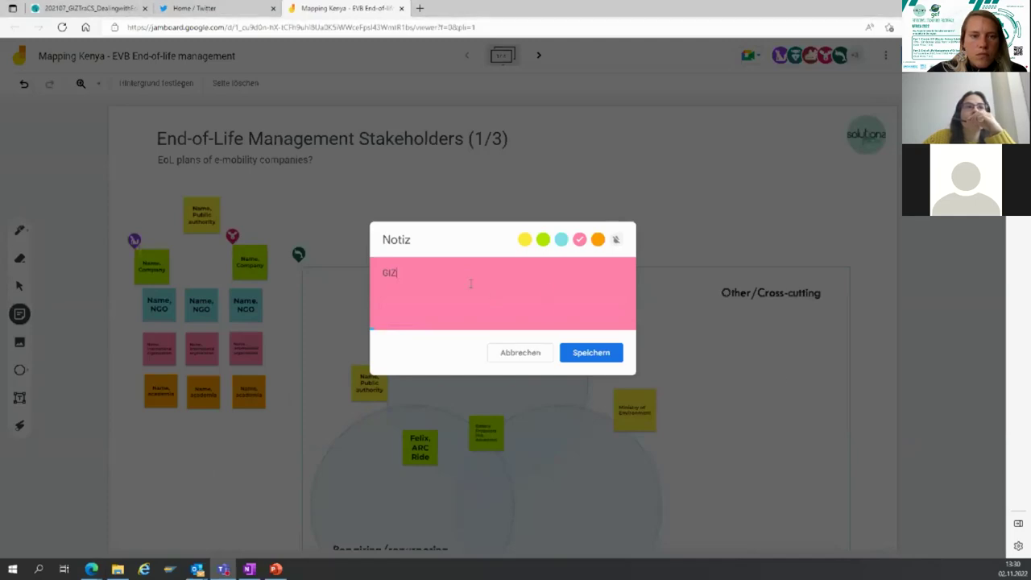
text(- new e-mobility)
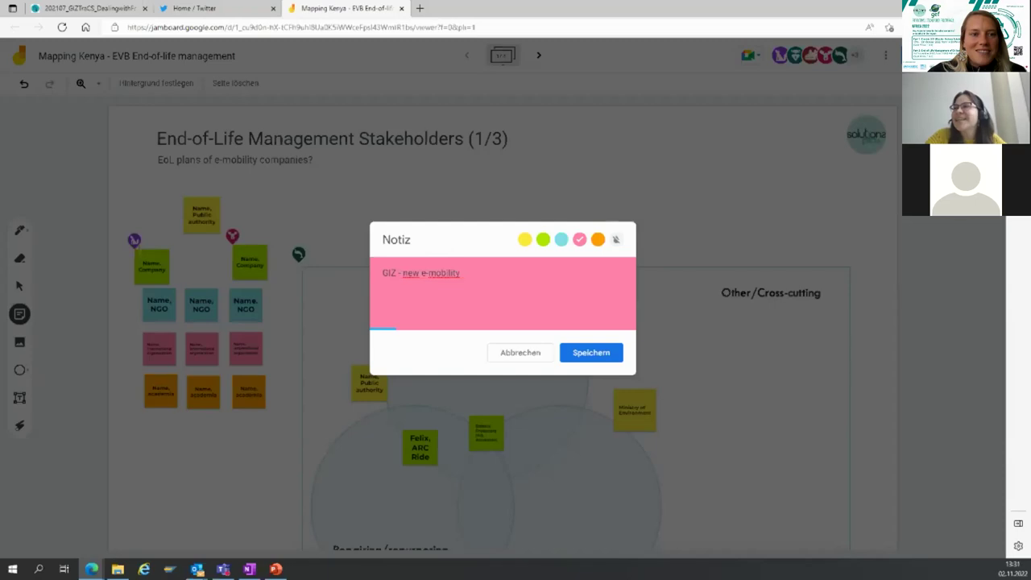
text(proj)
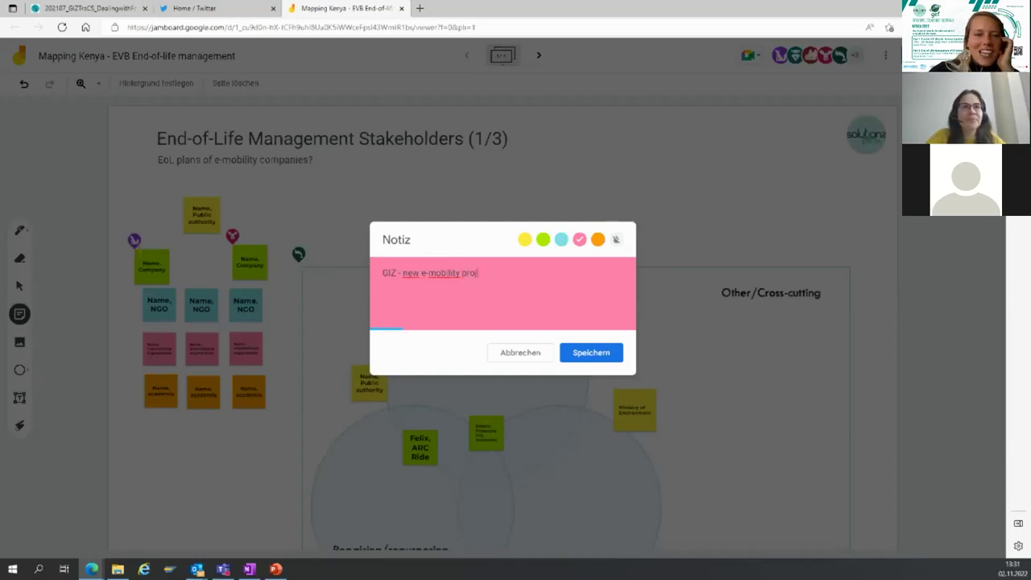
text(ect including )
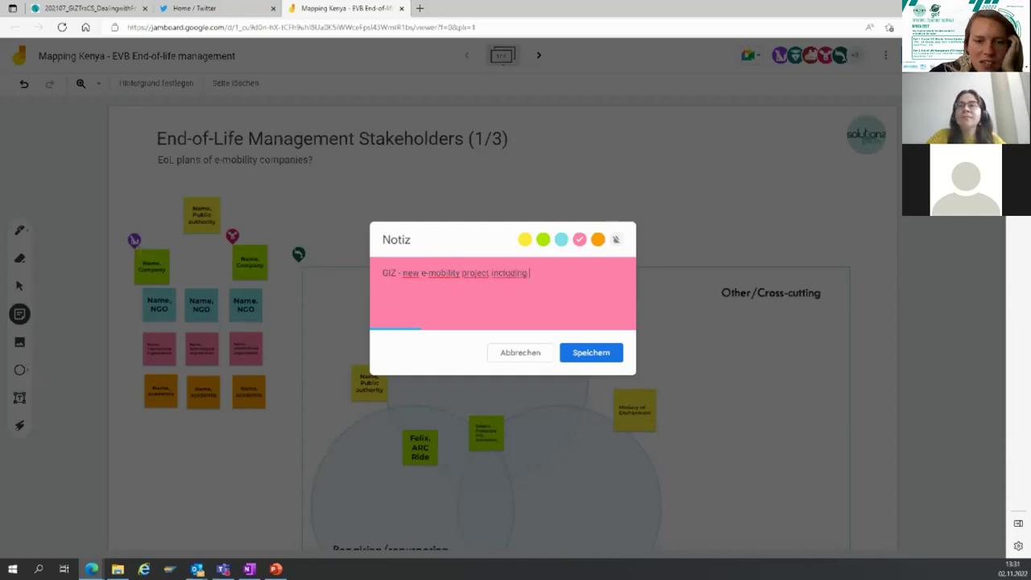
text(EV bat)
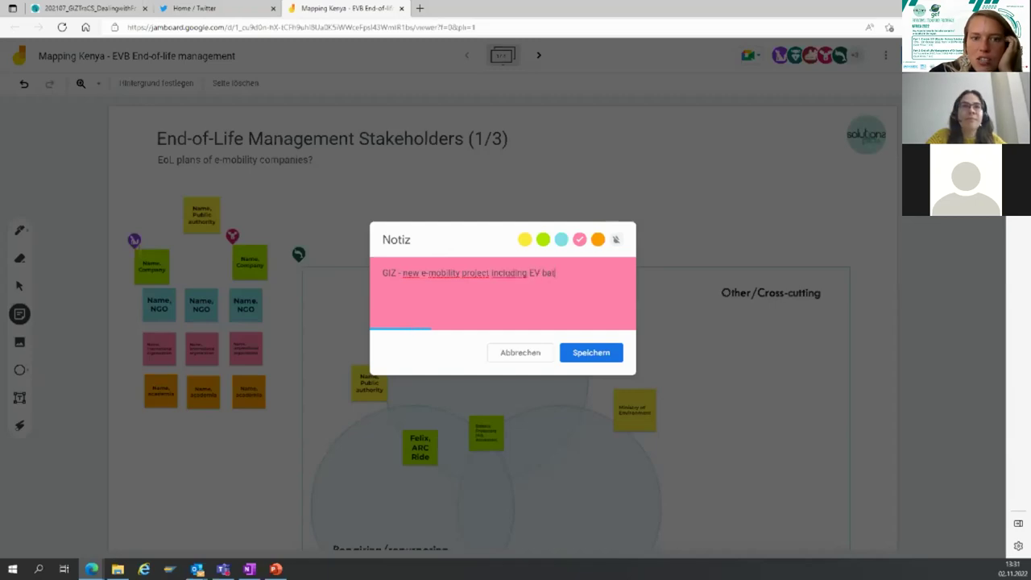
text(tery waste)
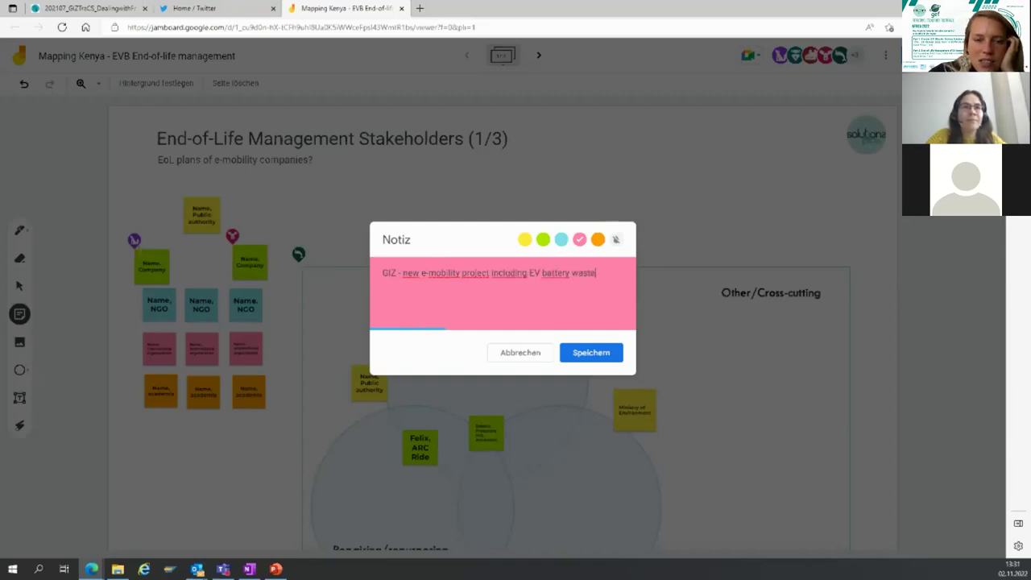
text( polits)
key(BackSpace)
key(BackSpace)
key(BackSpace)
key(BackSpace)
key(BackSpace)
text(l)
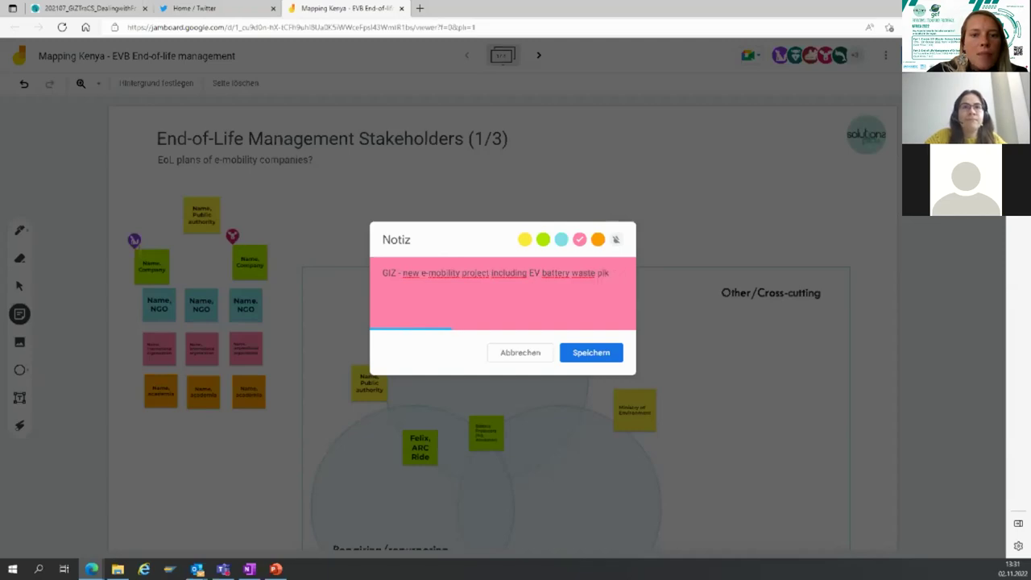
text(kot)
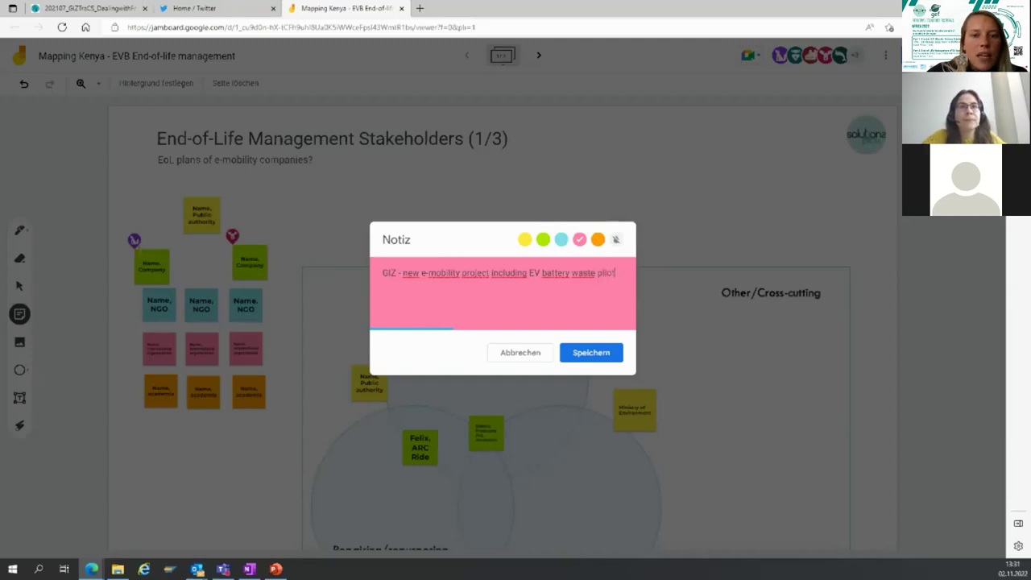
click(598, 356)
drag(216, 463, 483, 509)
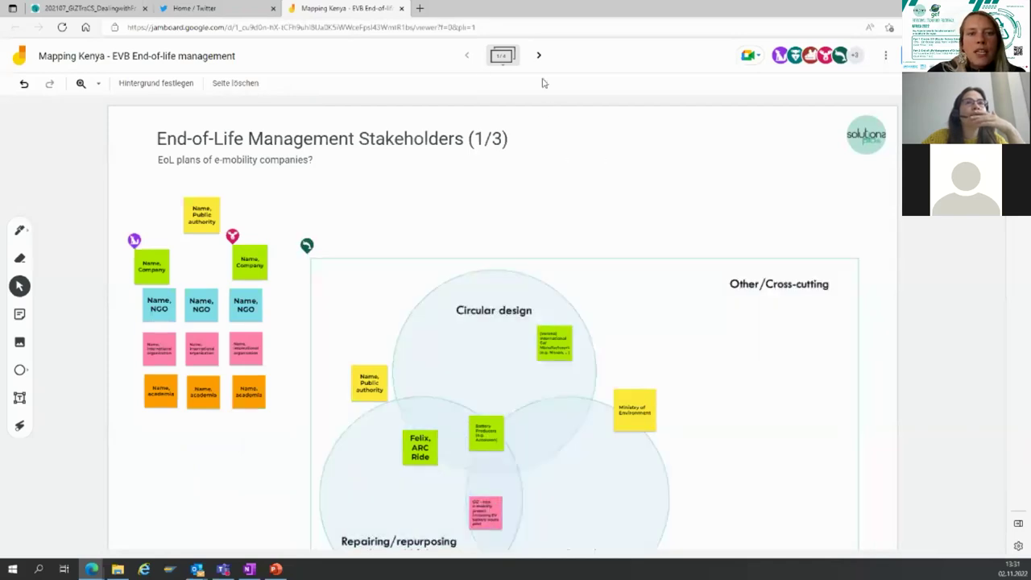
On the Achievements (2/3) page, relabel the lowest green company note "WeTu" and place it under Initiatives.
click(538, 56)
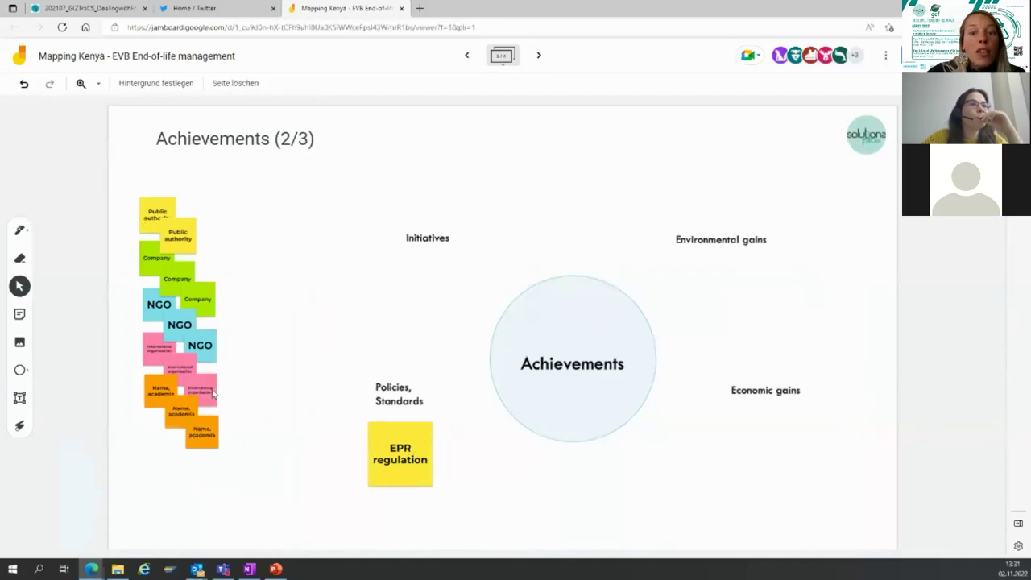
click(198, 299)
double_click(199, 300)
drag(425, 273, 361, 273)
text(WeTu)
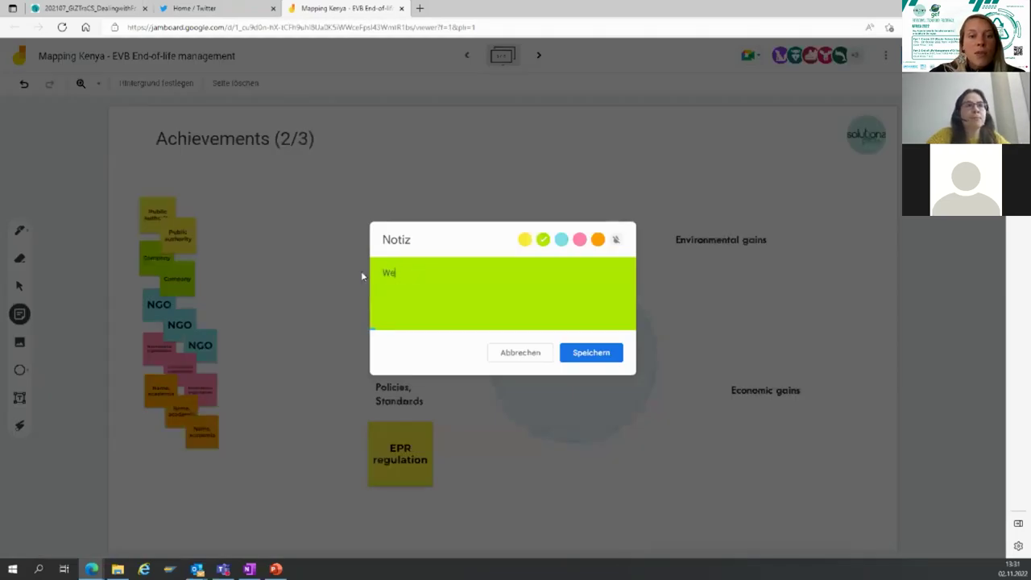
click(589, 353)
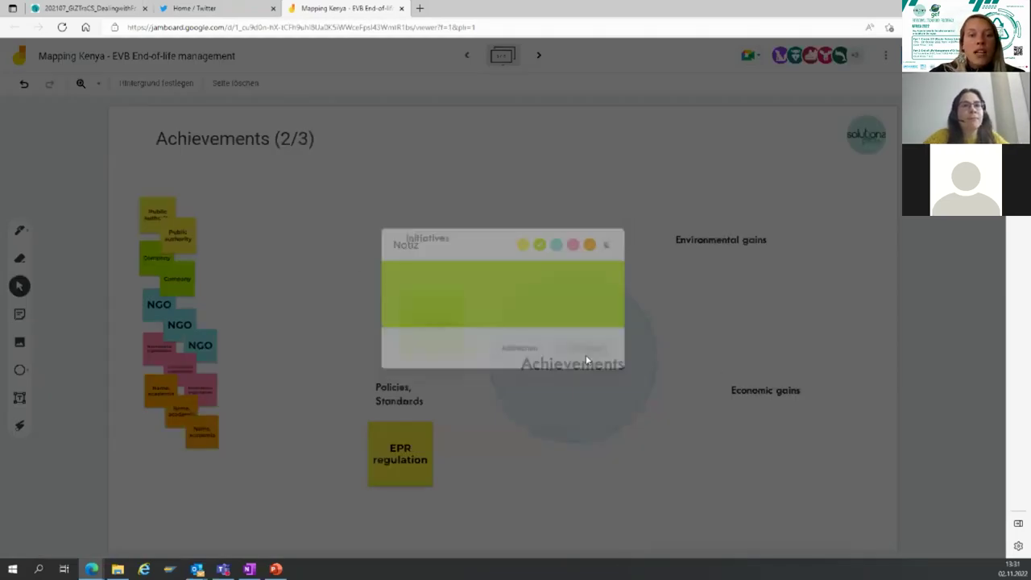
drag(193, 309, 372, 266)
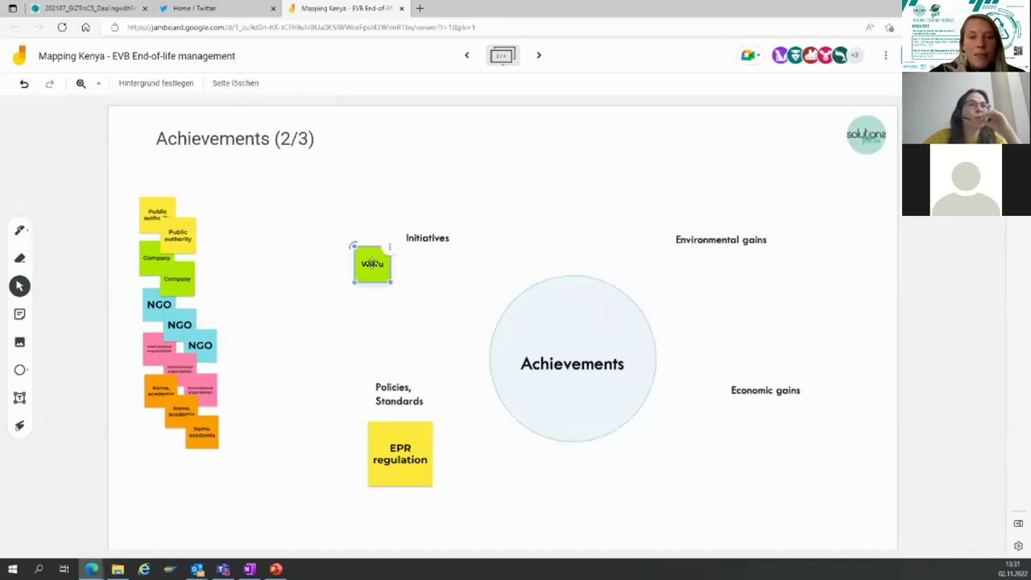
Duplicate a green company note, label the copy "WEEE Center" and place it beside the WeTu note under Initiatives.
click(174, 279)
click(194, 262)
click(231, 281)
drag(213, 310, 276, 298)
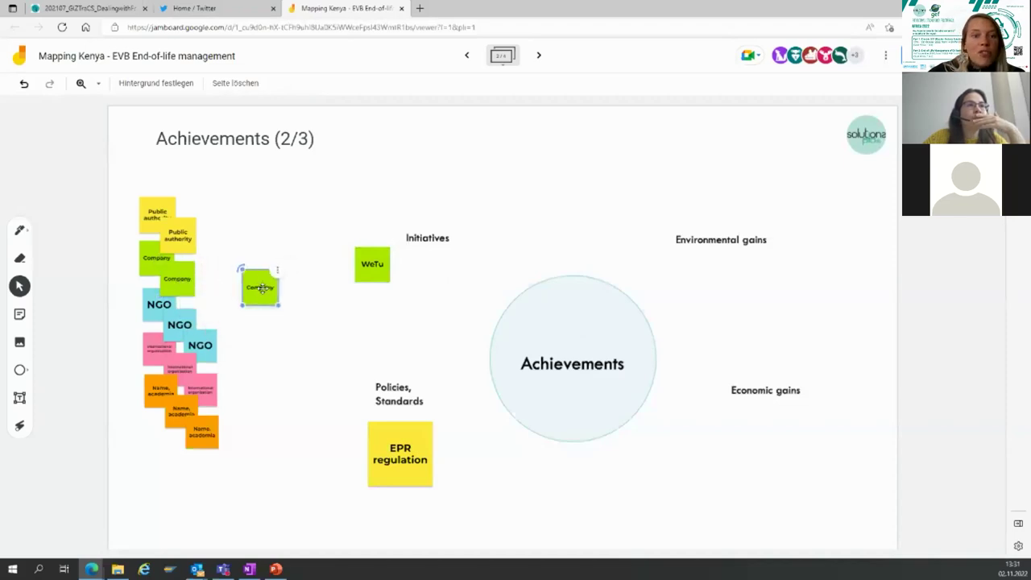
double_click(274, 296)
text(WEE)
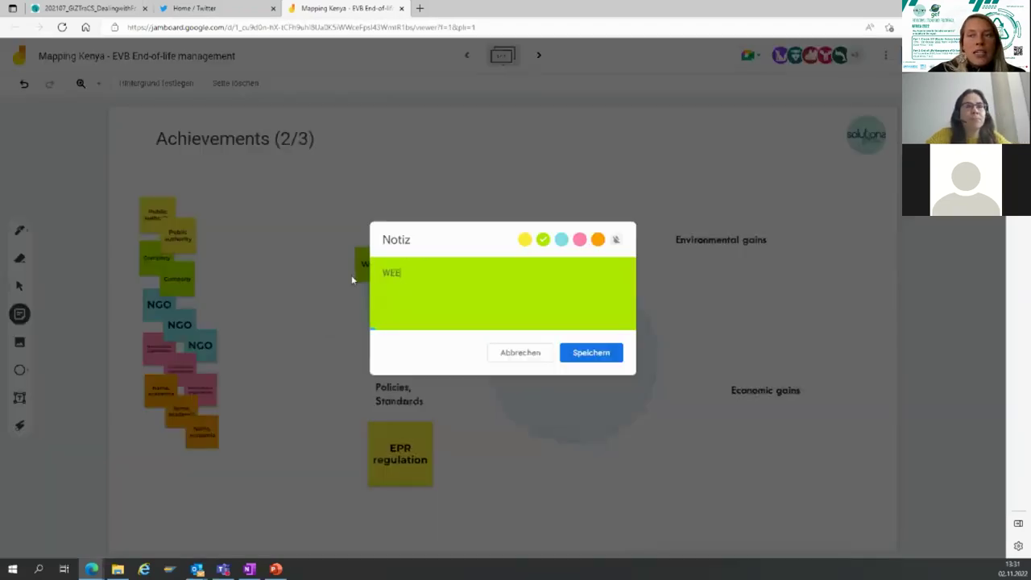
text(E Center)
click(606, 352)
drag(250, 287, 408, 262)
Duplicate a green company note, label the copy "Bboxx" and place it directly below the WeTu note.
click(190, 282)
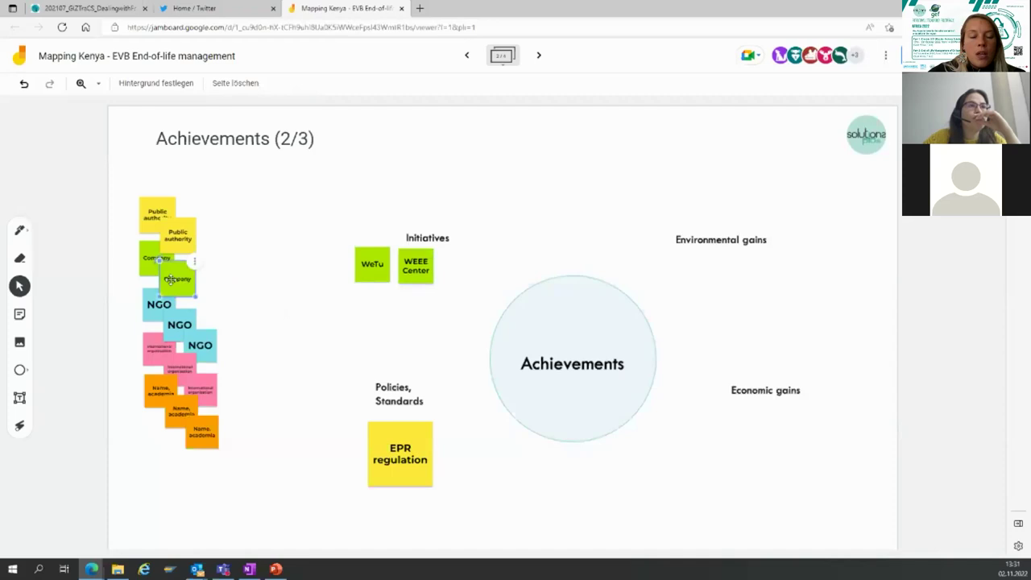
click(194, 264)
click(215, 284)
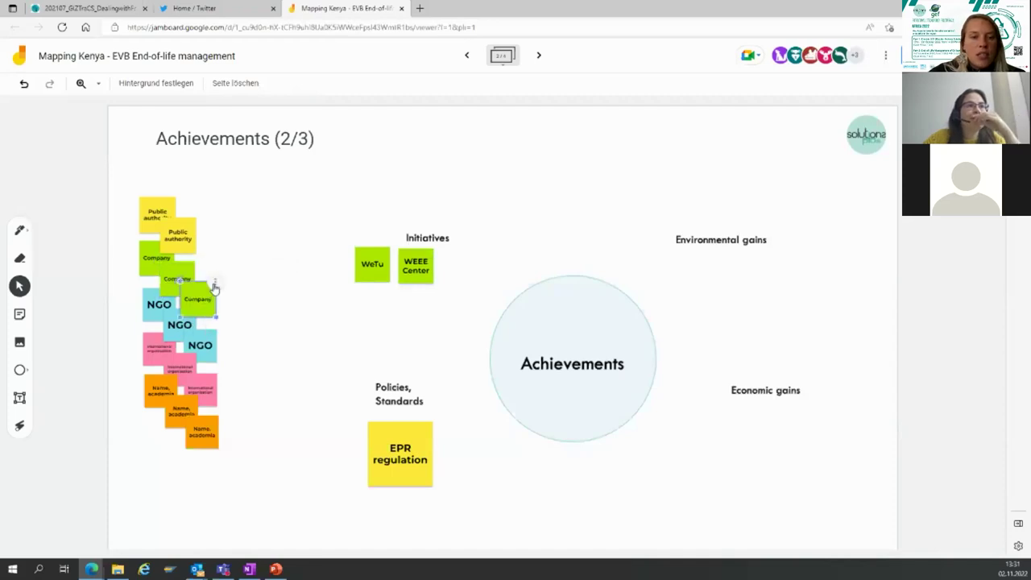
drag(199, 300, 328, 321)
double_click(331, 321)
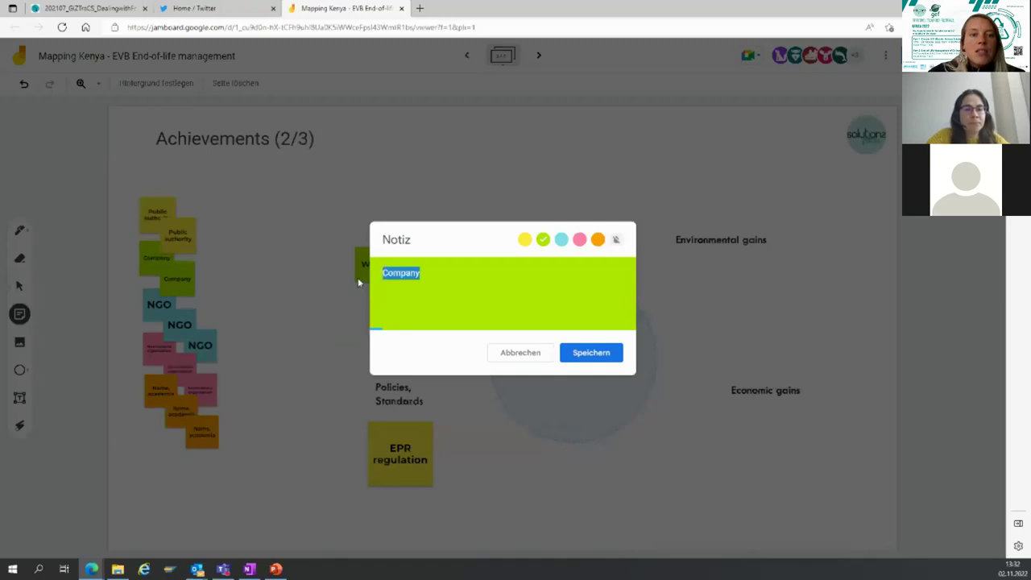
text(Bboxx)
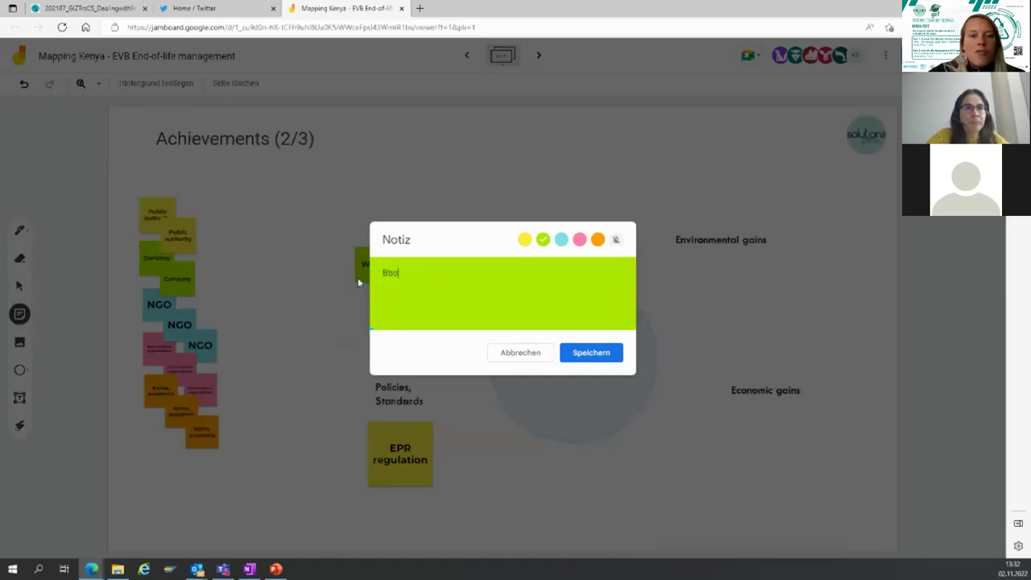
click(591, 352)
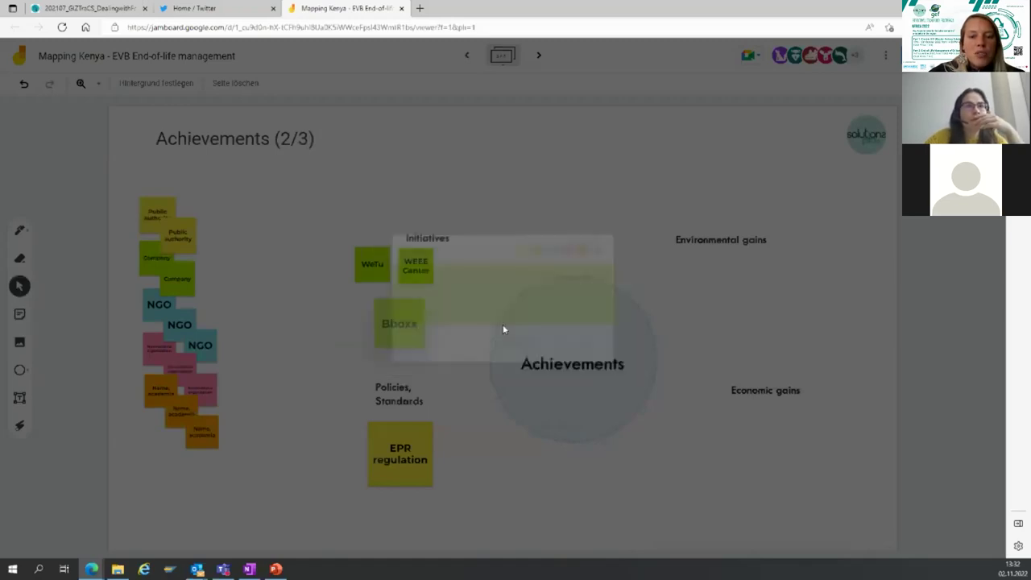
drag(379, 311, 374, 307)
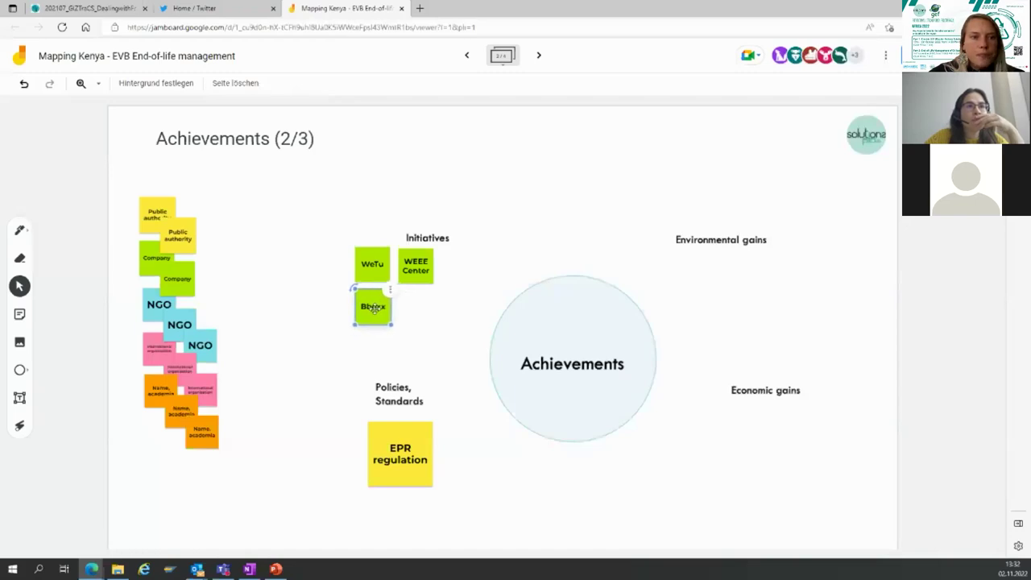
click(295, 327)
Duplicate a green company note, label the copy "M-Kopa" and place it below the WEEE Center note.
click(172, 280)
right_click(174, 278)
click(219, 308)
drag(198, 302, 292, 303)
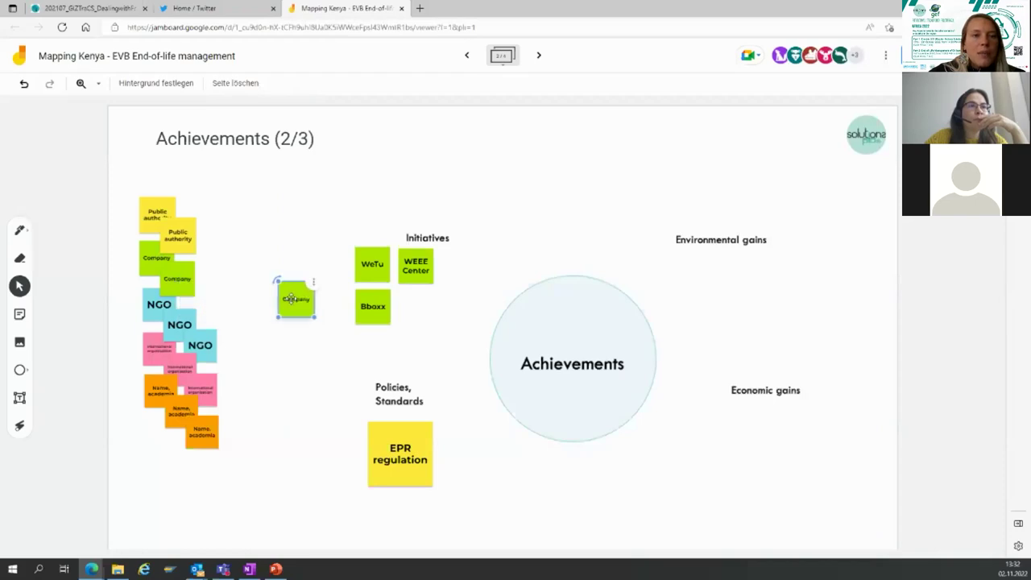
double_click(292, 303)
drag(422, 274, 364, 279)
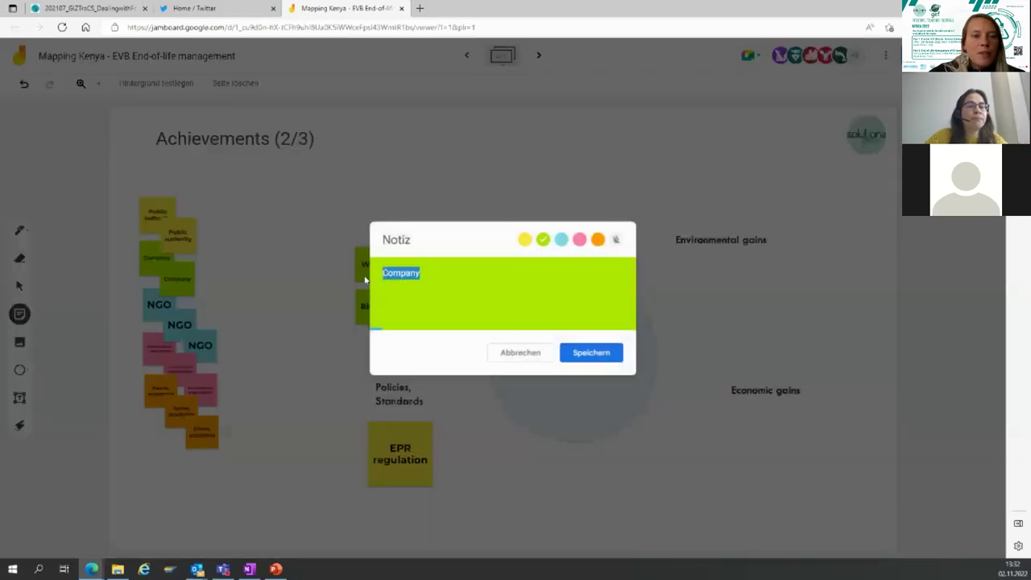
text(M-Kopa)
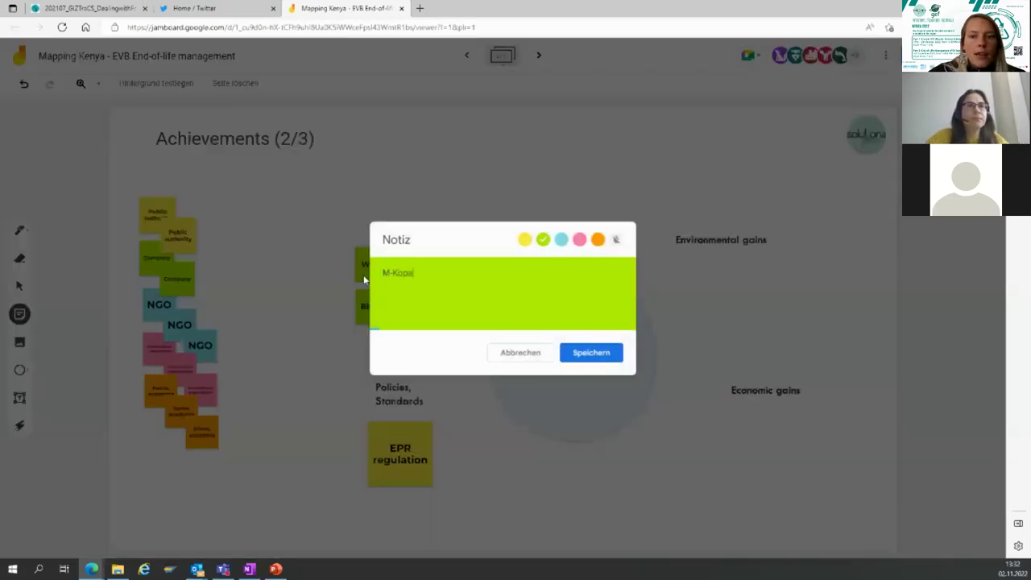
click(591, 352)
drag(304, 304, 414, 307)
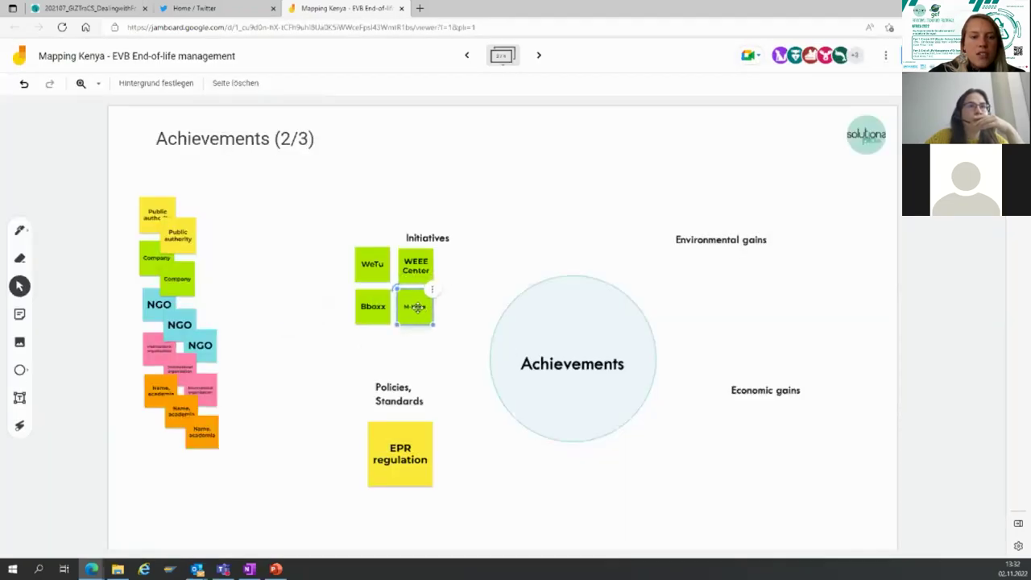
click(303, 383)
click(248, 331)
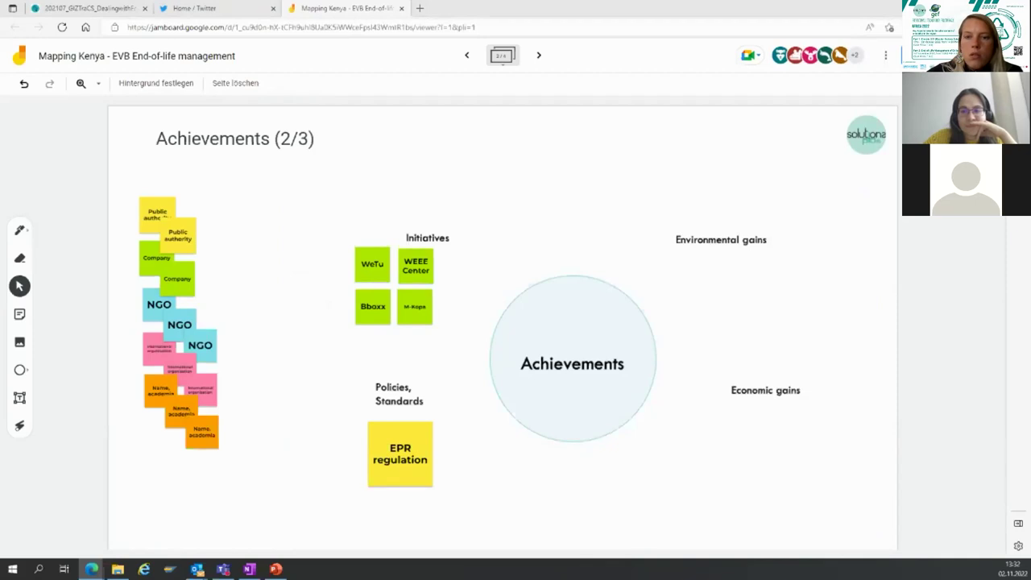
key(alt+Tab)
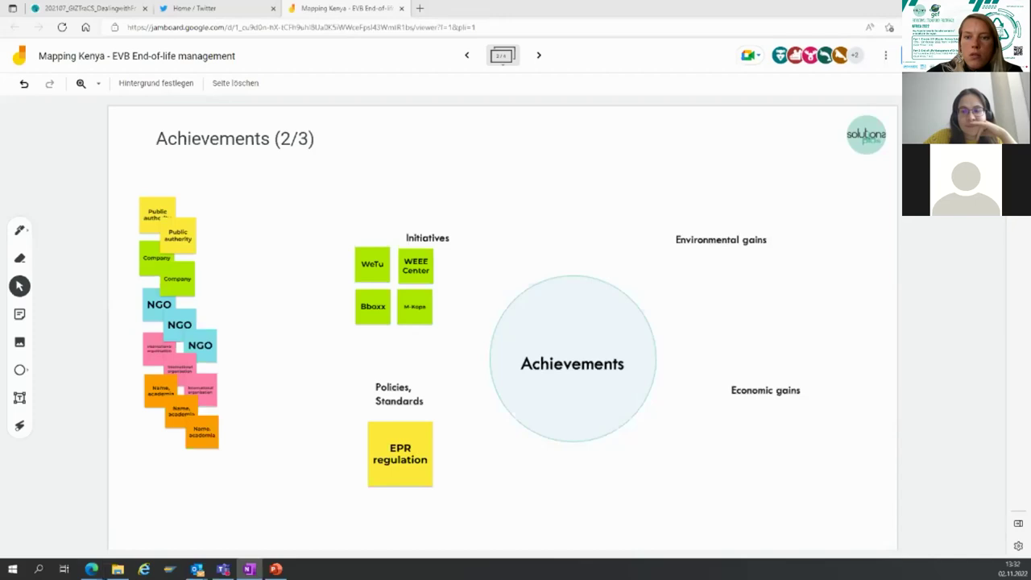